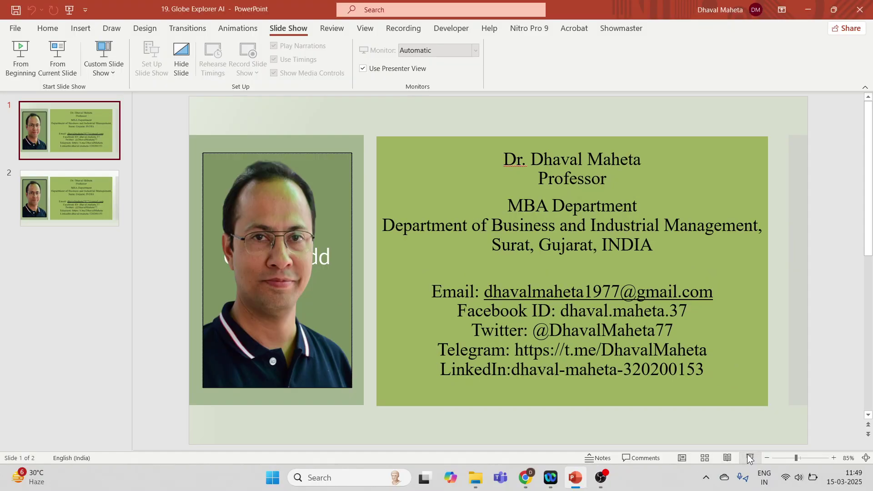
In Chrome, search for 'mystylus ai' and open the official mystylus.ai homepage.
click(525, 477)
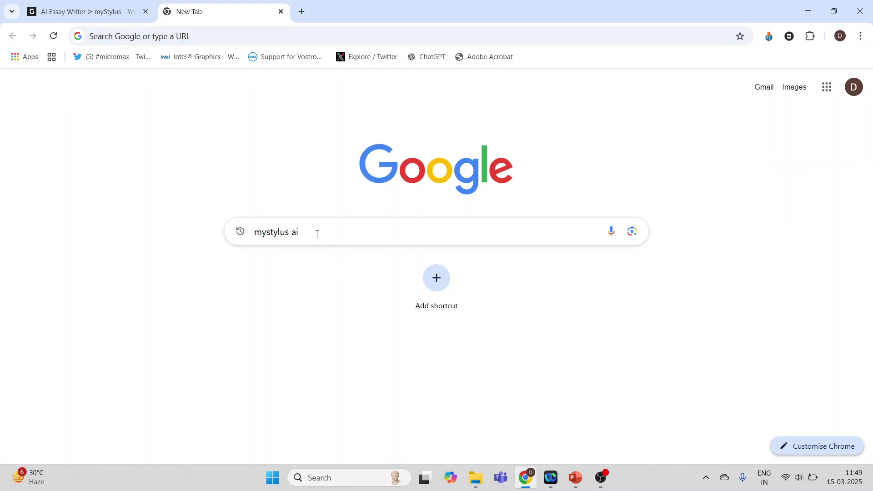
key(Return)
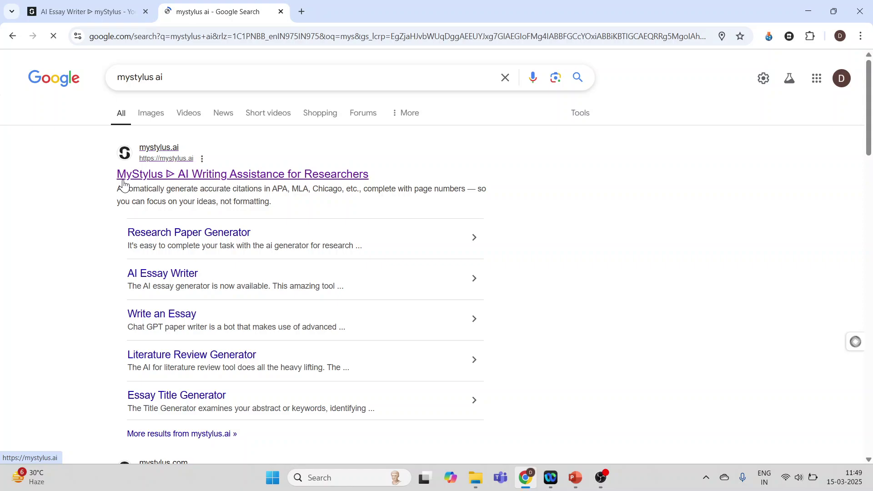
click(240, 180)
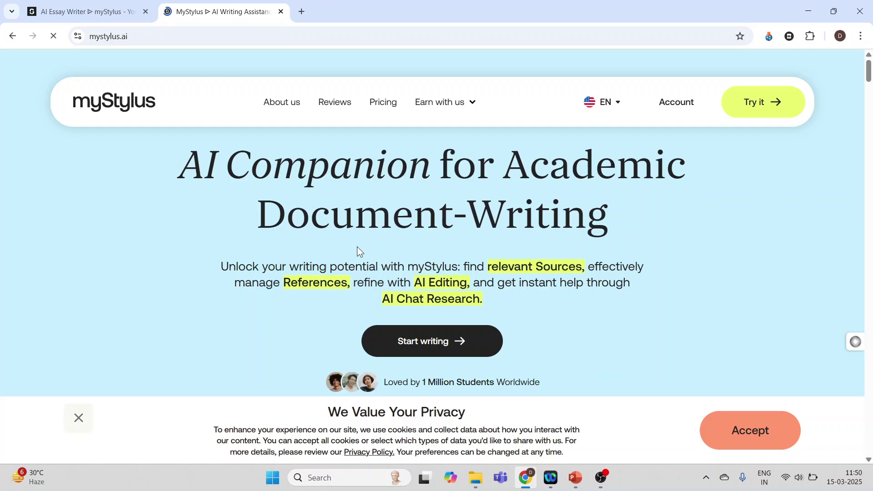
Start writing, dismiss the discount offer, and return to the myStylus home tab at 100% zoom.
click(425, 349)
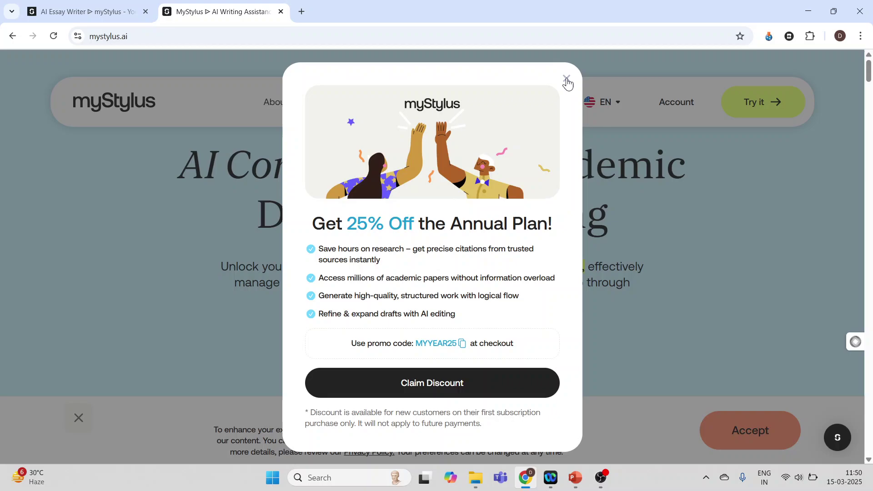
click(567, 81)
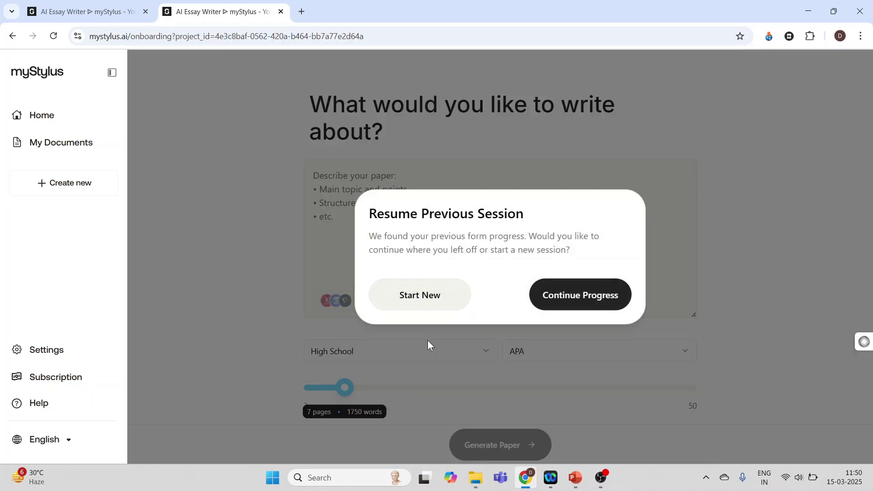
key(ctrl+0)
key(ctrl+1)
key(ctrl+0)
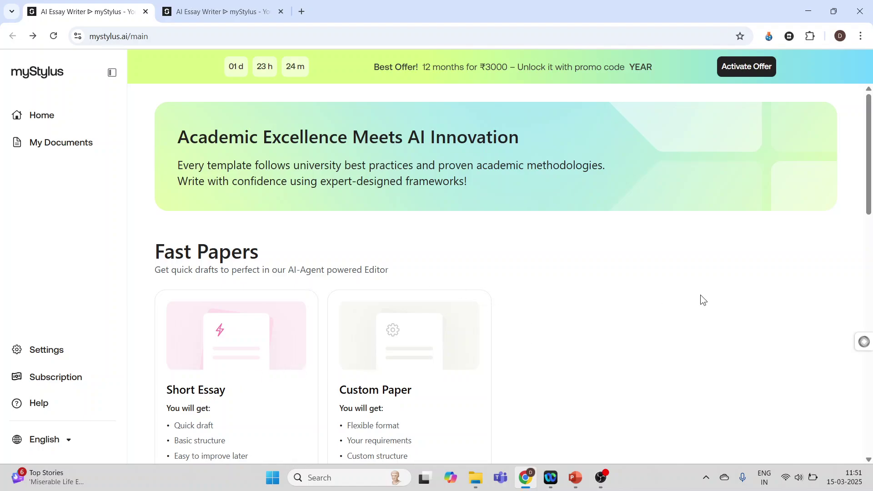
scroll(868, 208, down, 3)
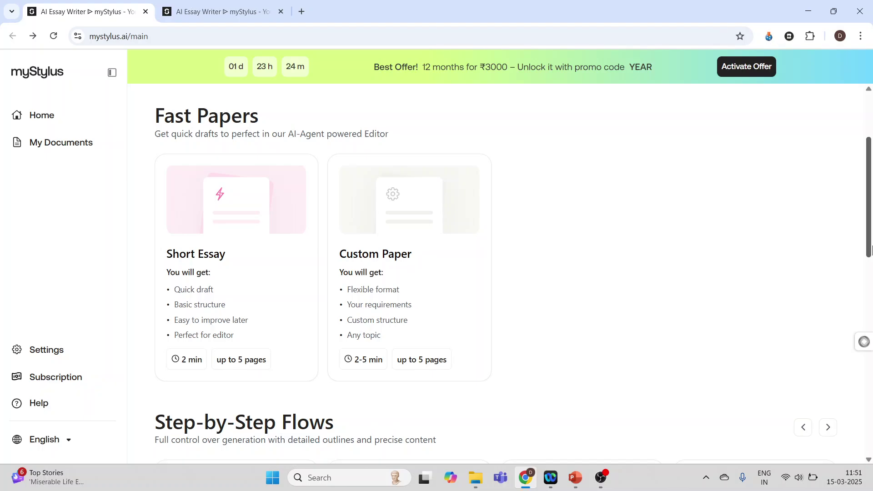
mouse_move(471, 283)
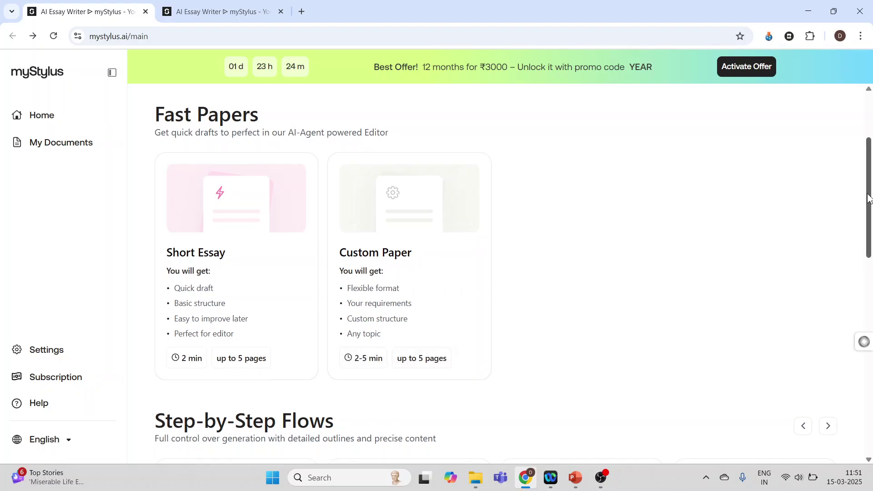
drag(868, 204, 871, 291)
mouse_move(222, 280)
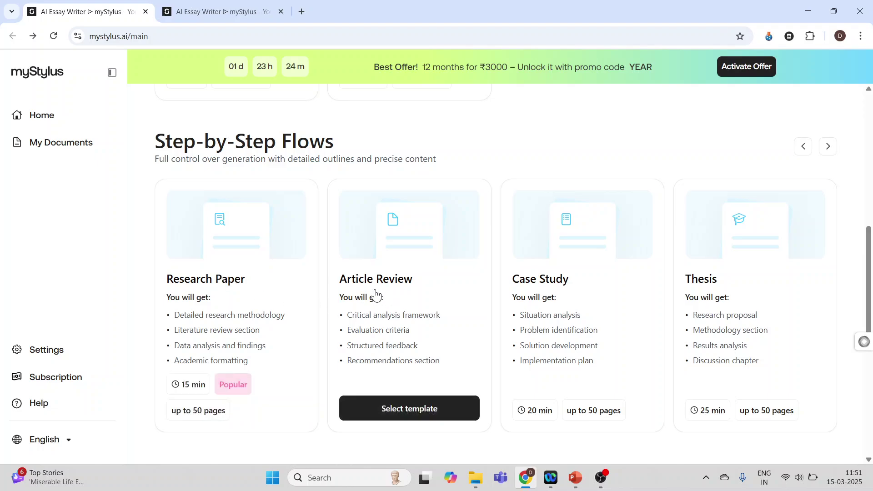
mouse_move(529, 295)
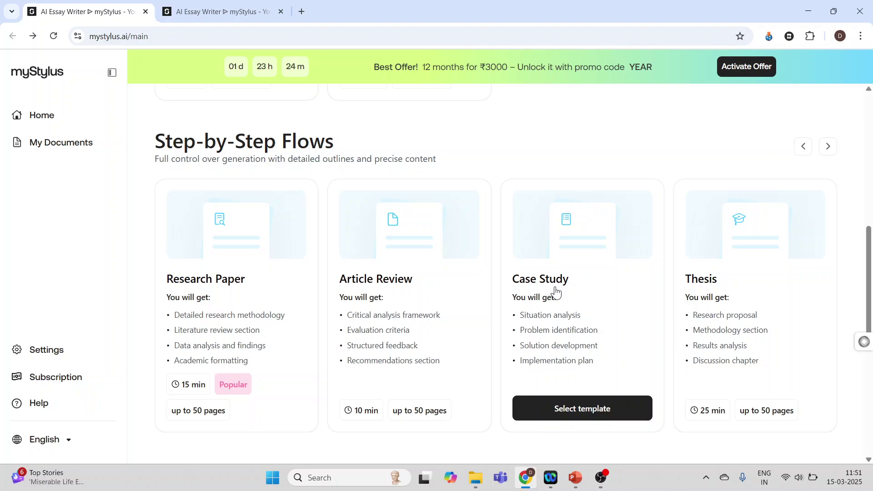
mouse_move(724, 300)
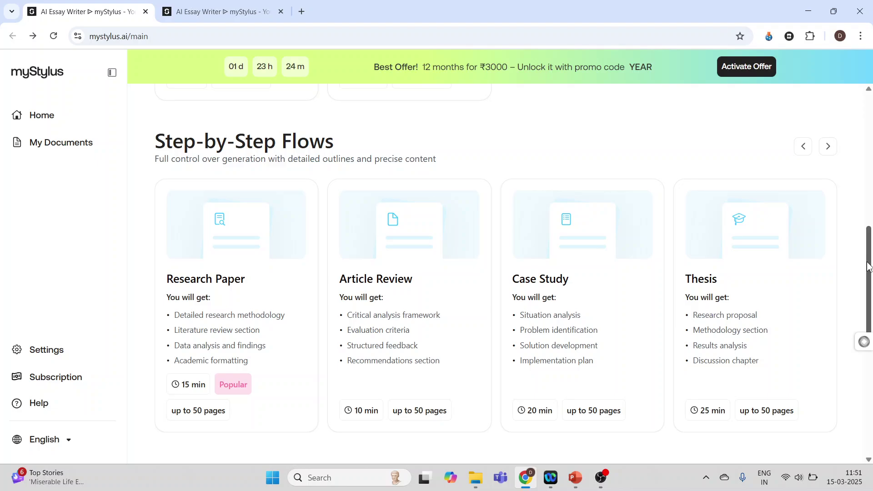
drag(868, 272, 871, 363)
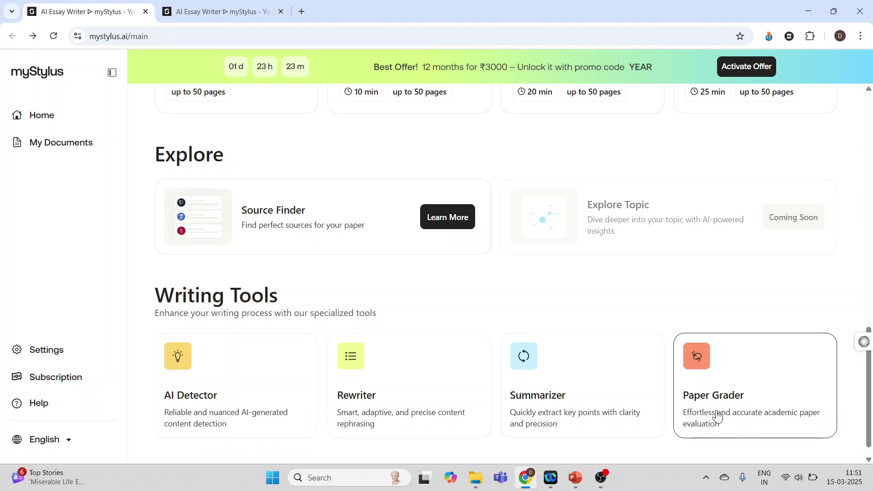
drag(869, 407, 869, 177)
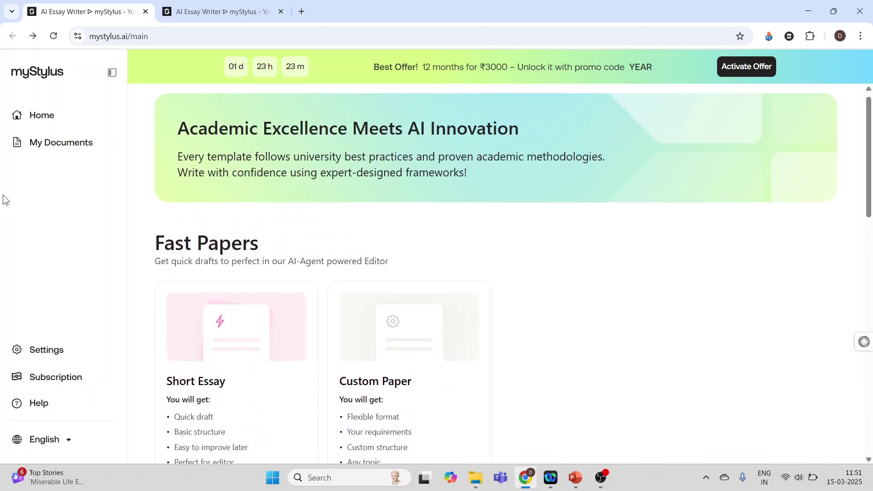
Create a new document from My Documents using the Research Paper step-by-step template.
click(65, 145)
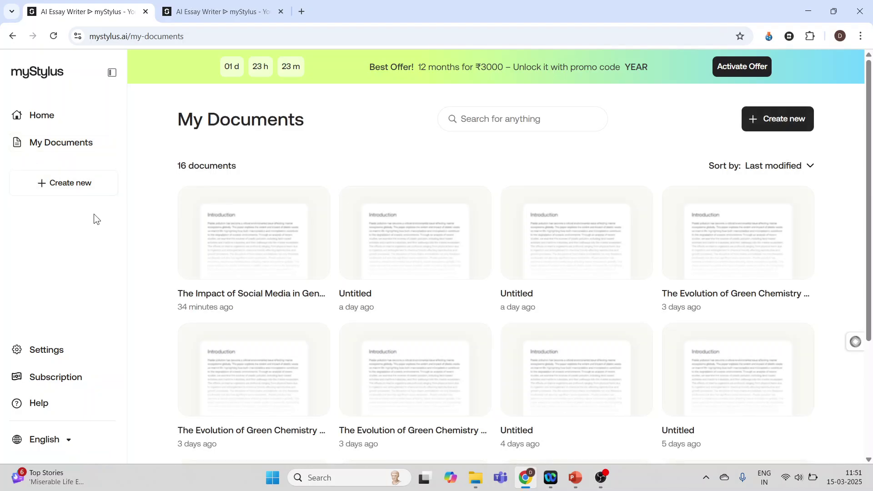
click(59, 187)
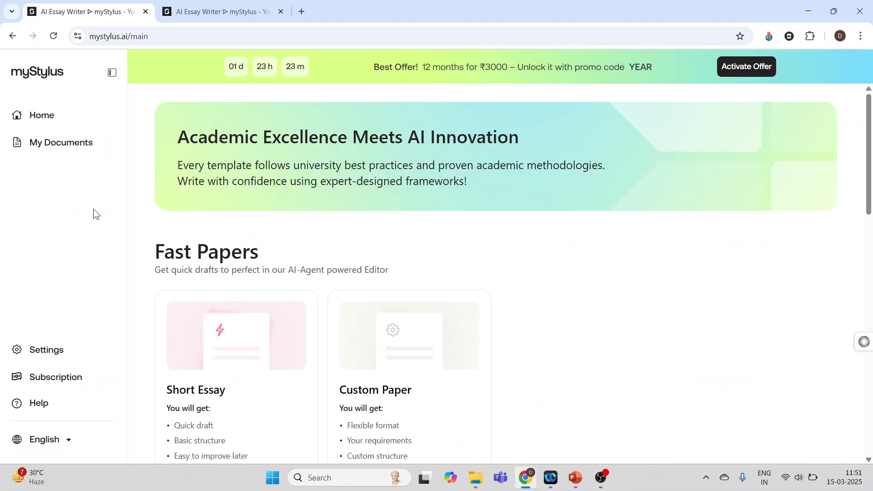
drag(869, 169, 872, 301)
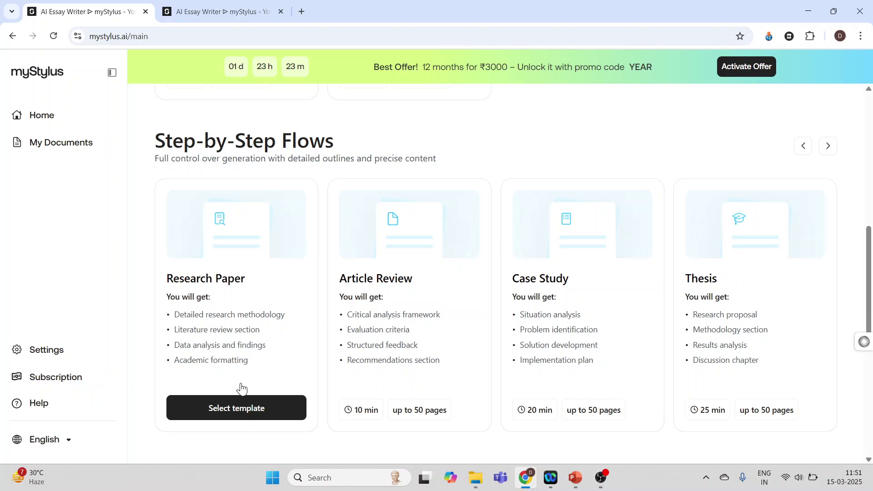
click(239, 414)
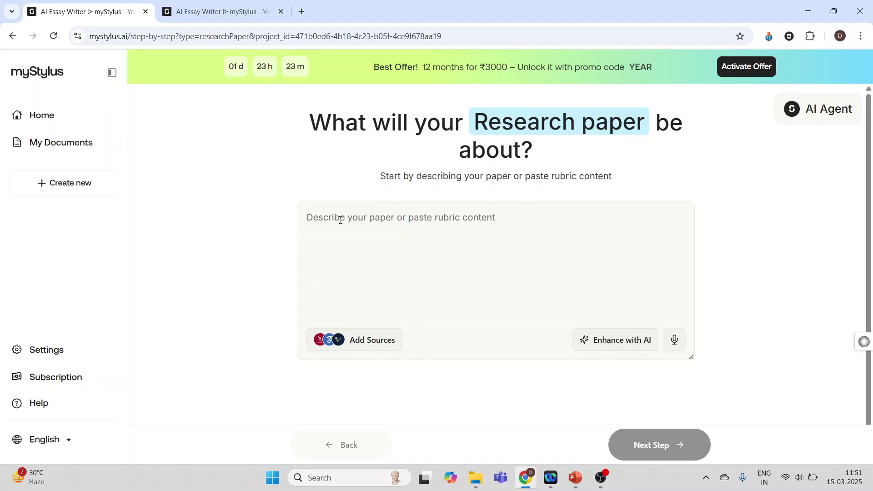
Describe the topic as 'Customer Relationship iManagement in Urban Banks for Professionals' and enhance it with AI.
text(Cus)
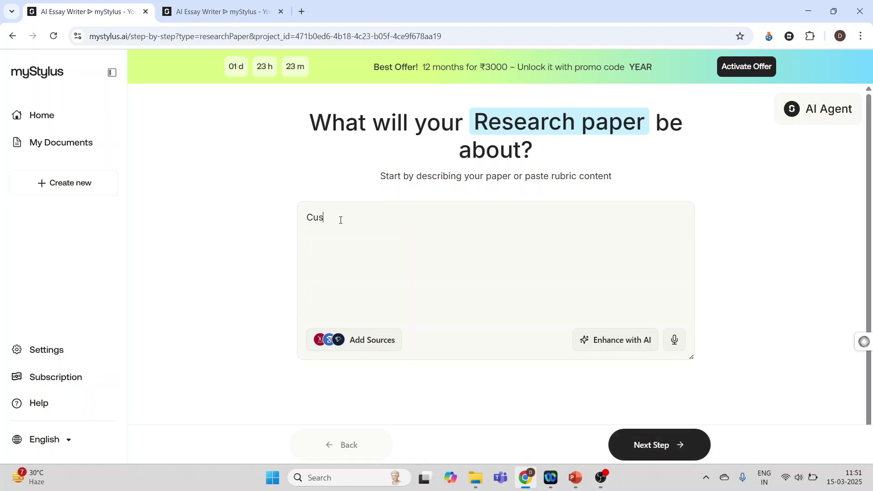
text(tomer Relationsh)
text(ip i)
text(Manag)
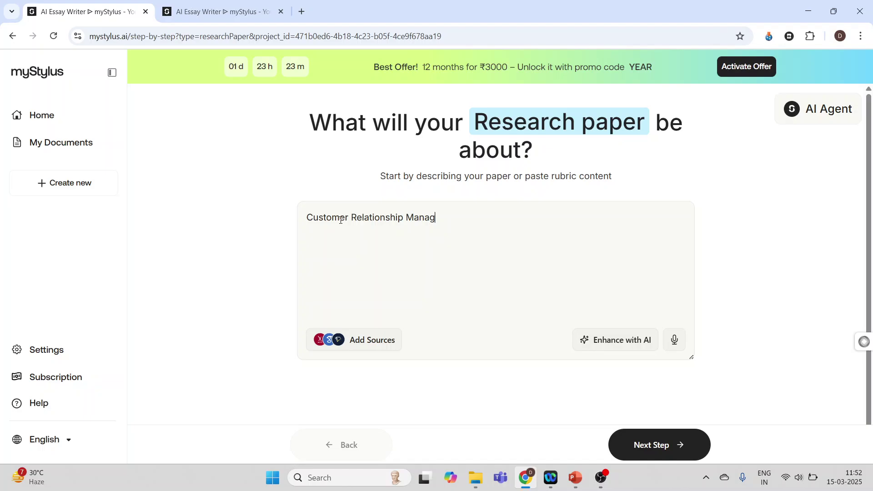
text(ement in Urban Banks for P)
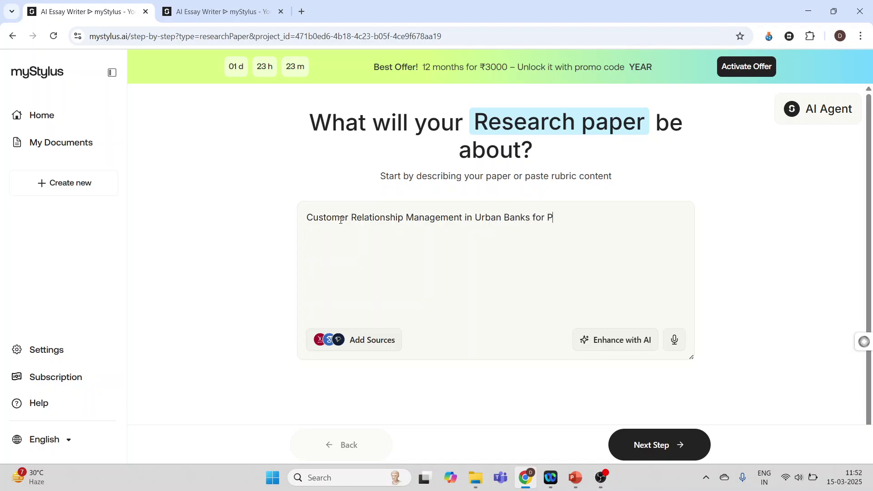
text(rofessionals)
click(599, 347)
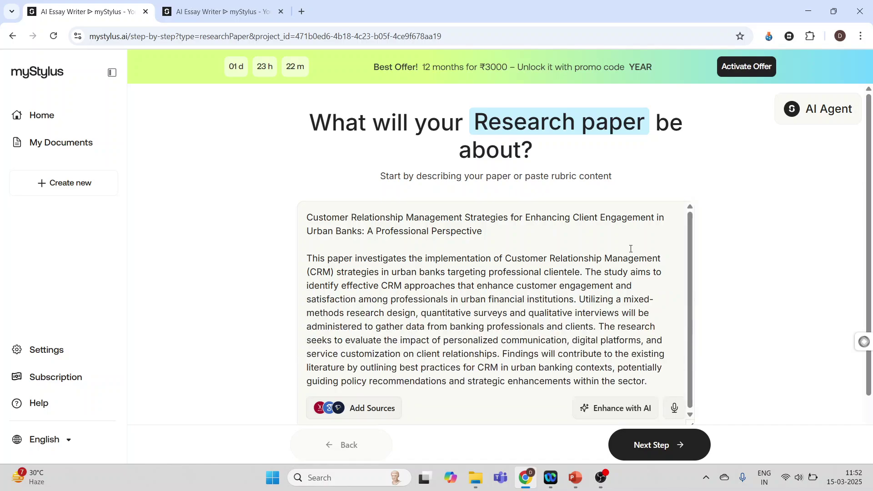
scroll(870, 255, down, 1)
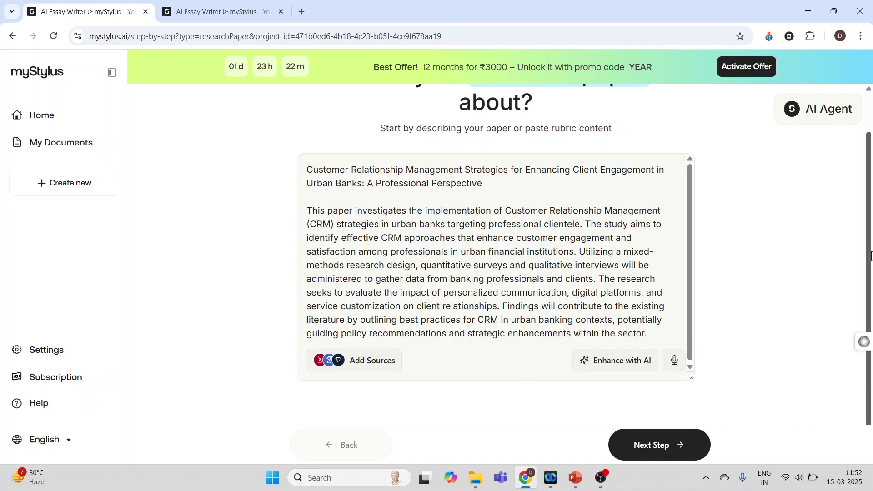
scroll(871, 254, down, 1)
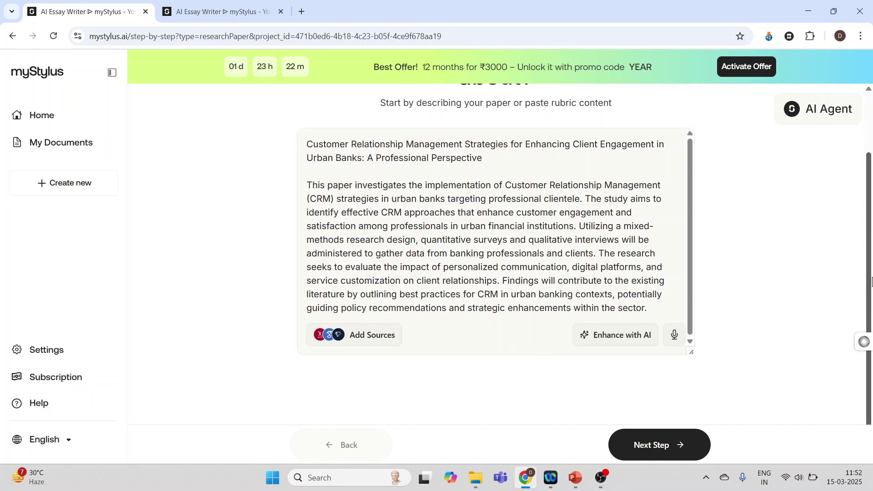
Set the paper requirements to Doctoral Degree, APA citation style and 10 pages.
click(652, 452)
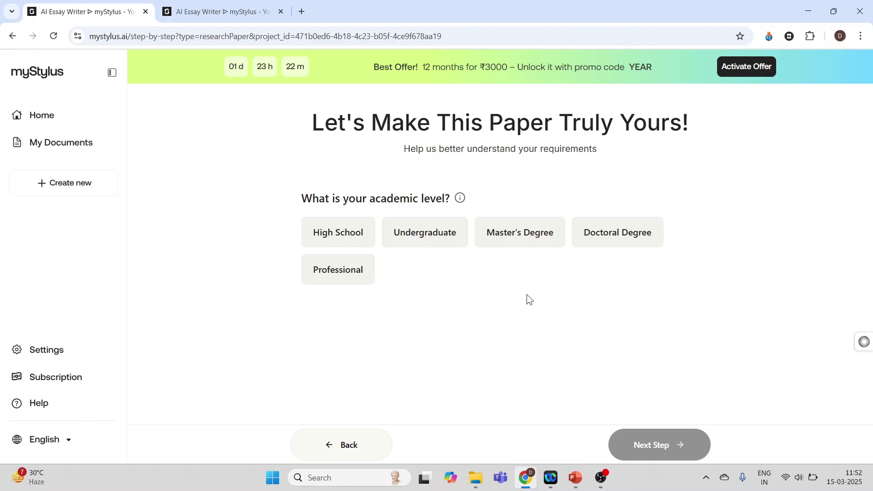
click(617, 238)
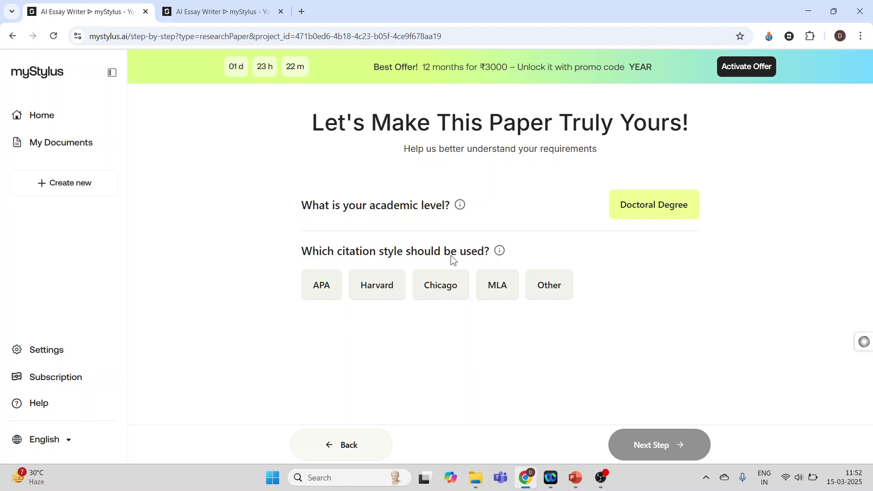
click(320, 293)
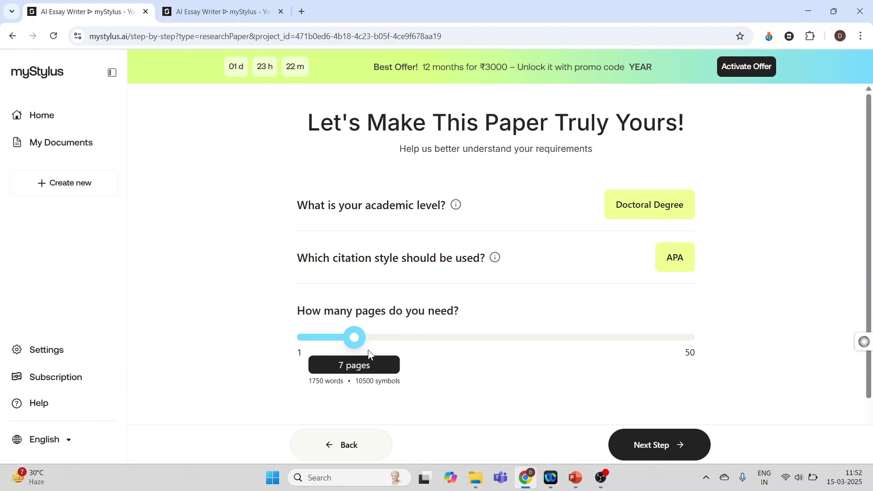
drag(356, 341, 370, 343)
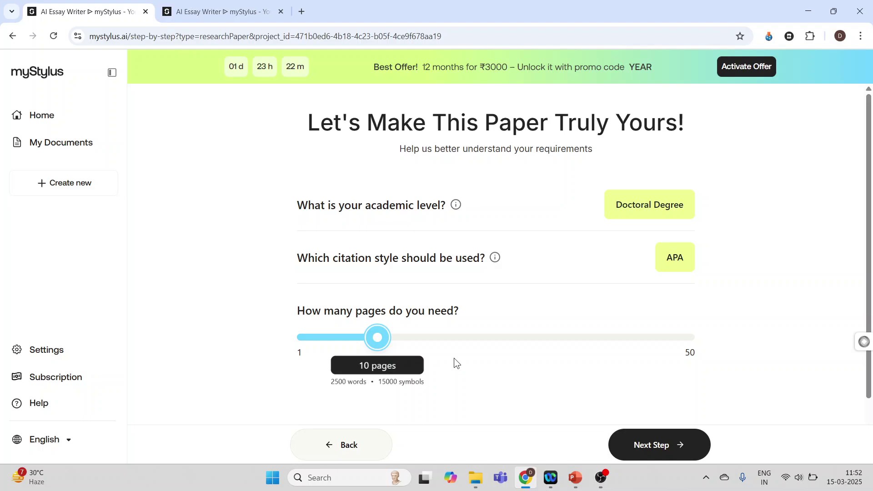
click(675, 441)
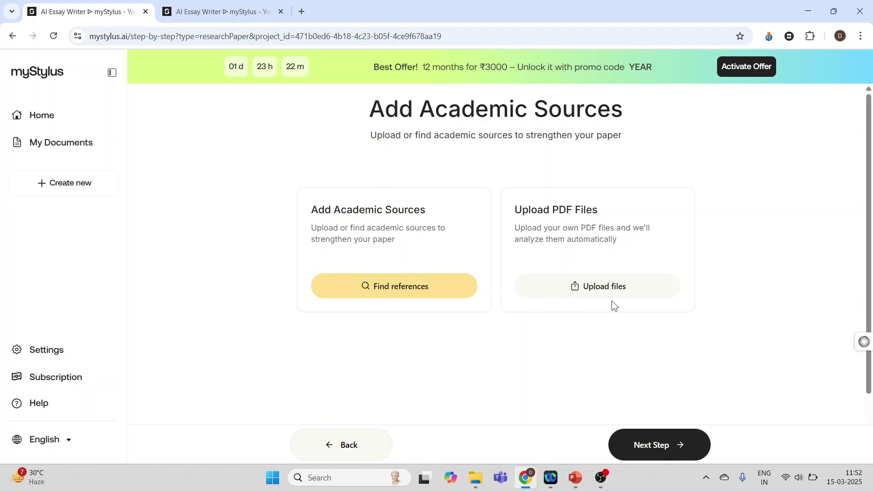
Check the reference suggestions, then continue without sources so the outline generates.
click(399, 294)
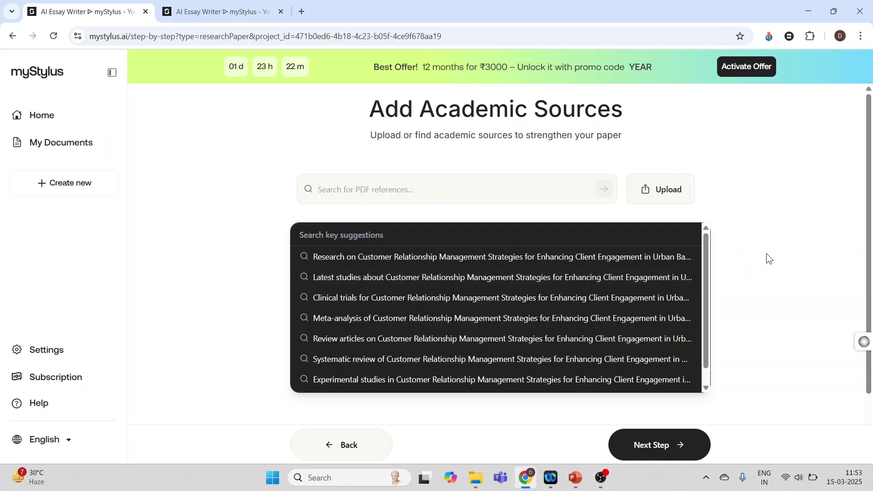
click(665, 448)
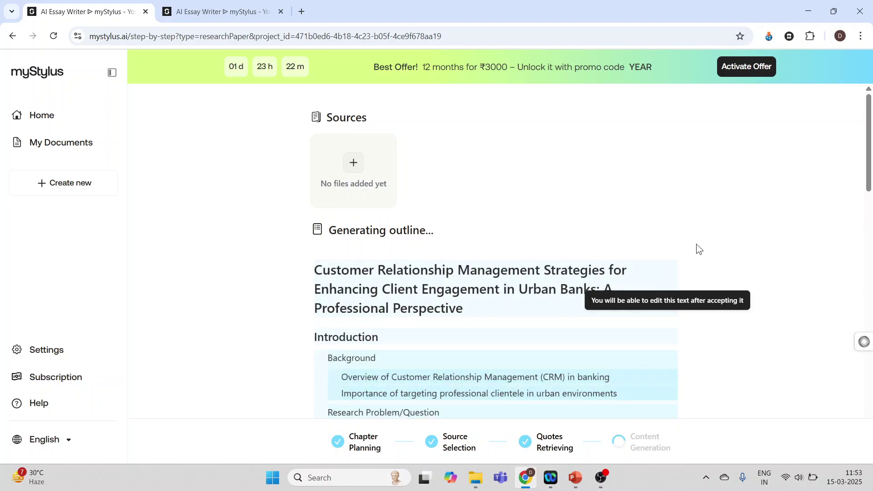
Review the generated outline and switch its style to Systematic Review.
key(ctrl+plus)
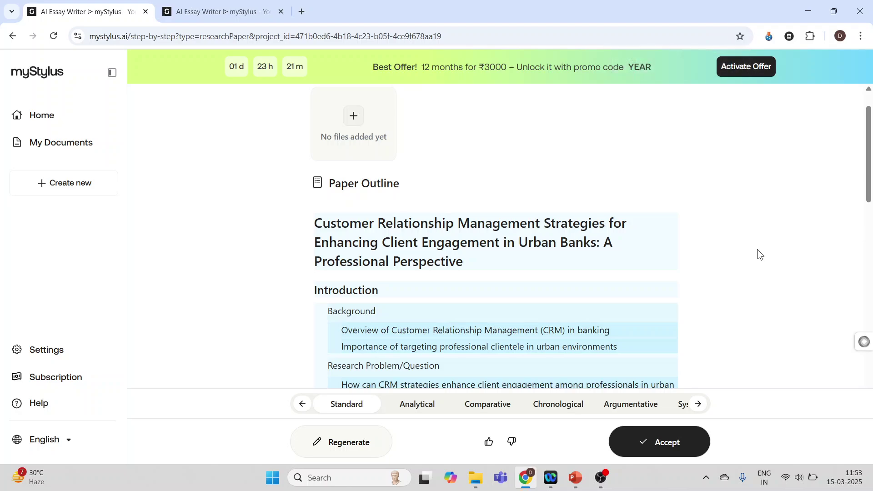
drag(869, 155, 870, 199)
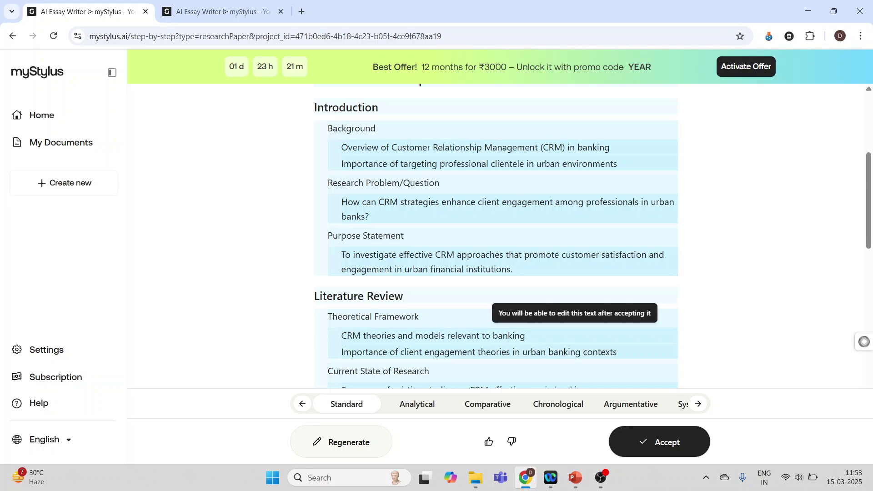
drag(869, 236, 869, 305)
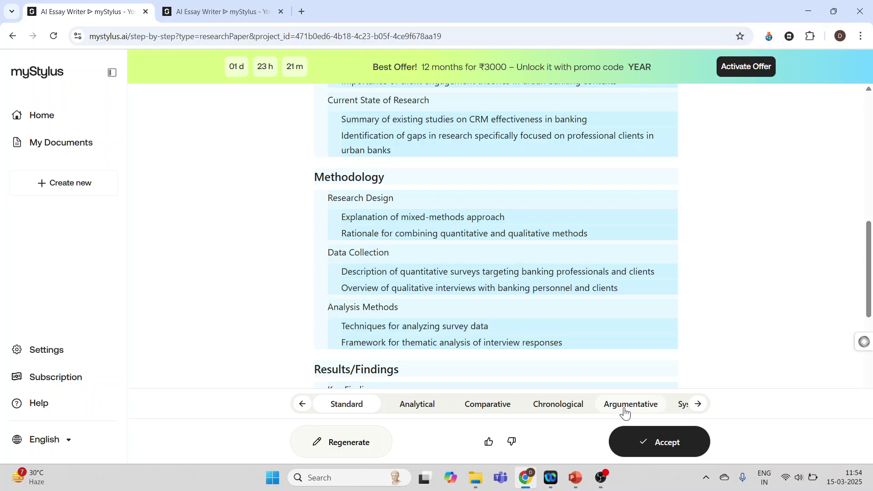
click(696, 404)
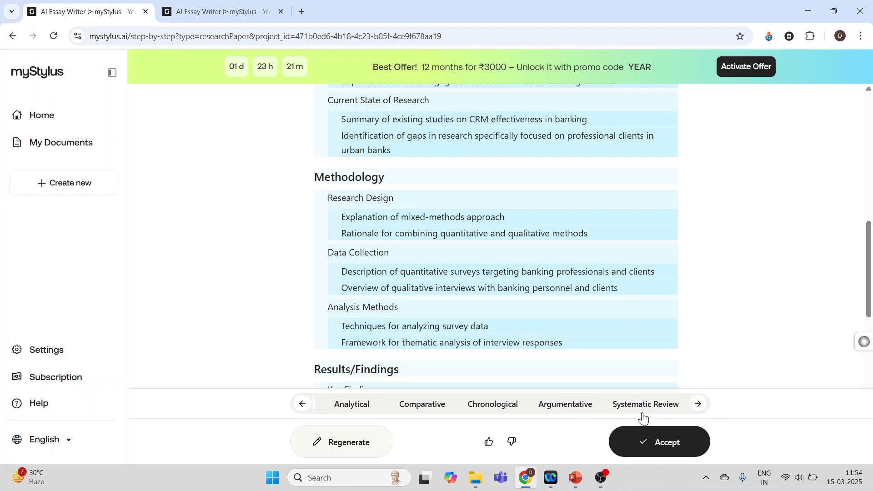
click(641, 406)
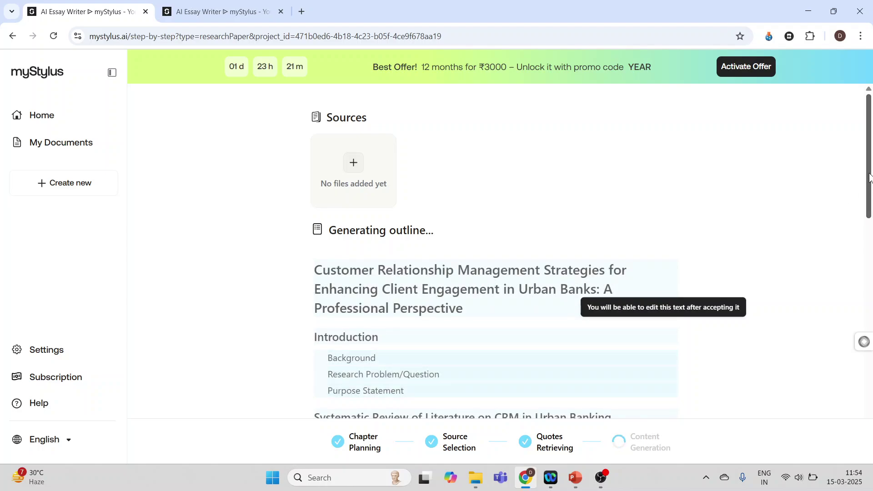
Review the Systematic Review outline down to the Conclusion and accept it.
scroll(870, 241, down, 4)
scroll(871, 242, down, 3)
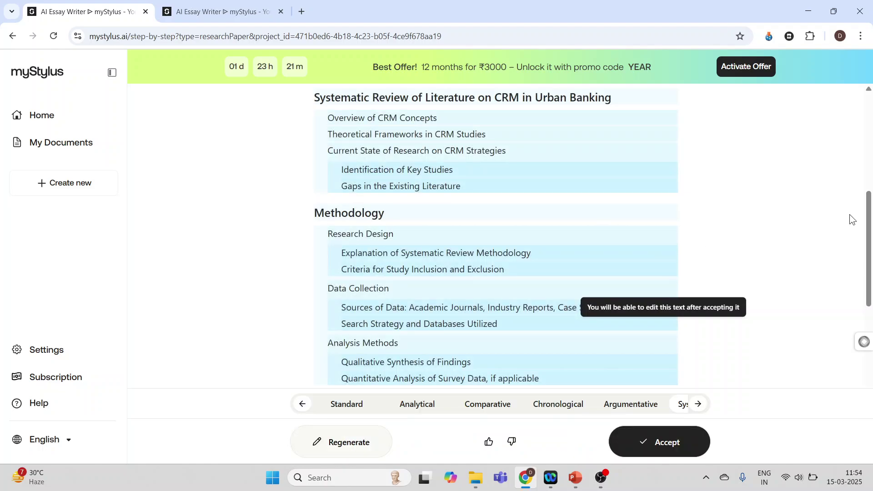
scroll(871, 270, down, 3)
scroll(871, 271, down, 6)
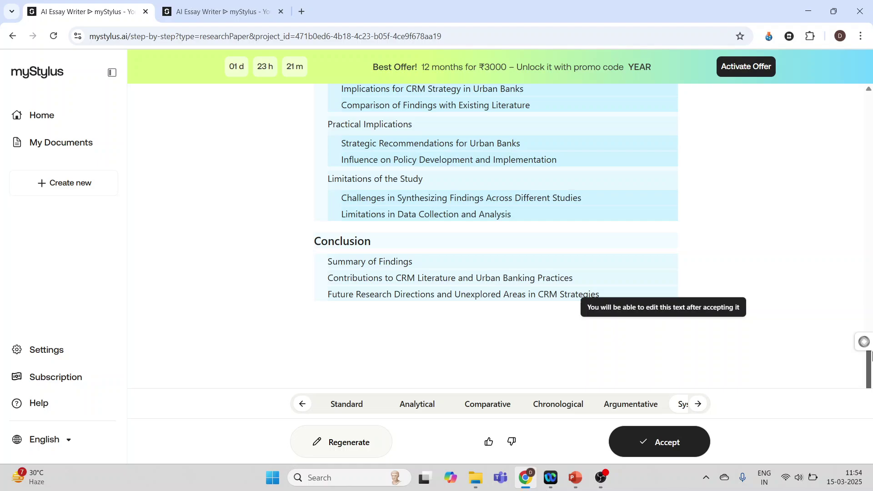
click(649, 450)
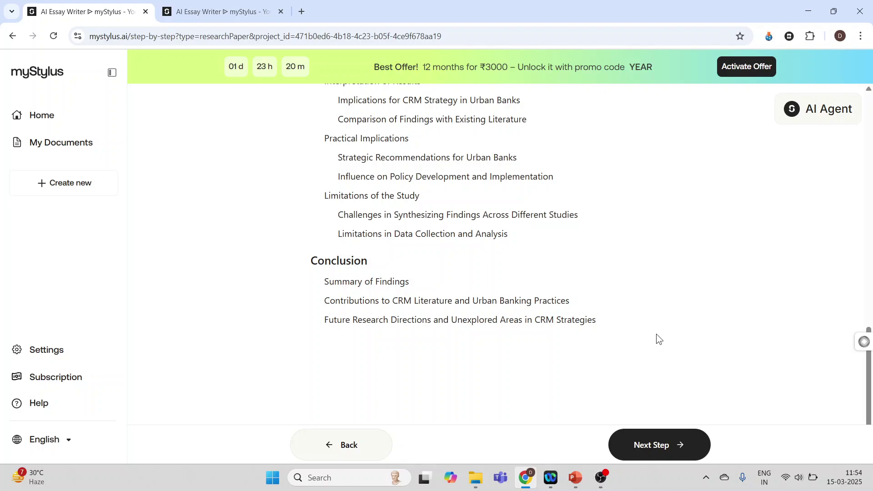
Open the paper editor and advance its welcome tour to the third tip.
click(649, 446)
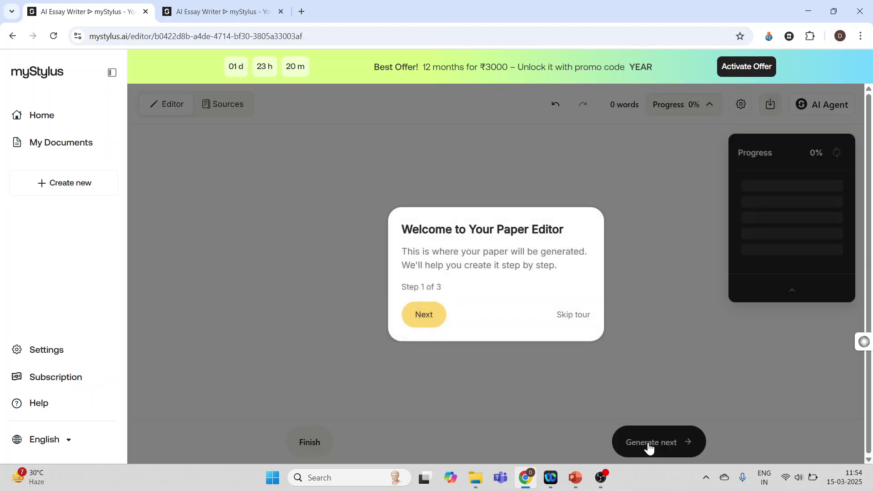
click(424, 316)
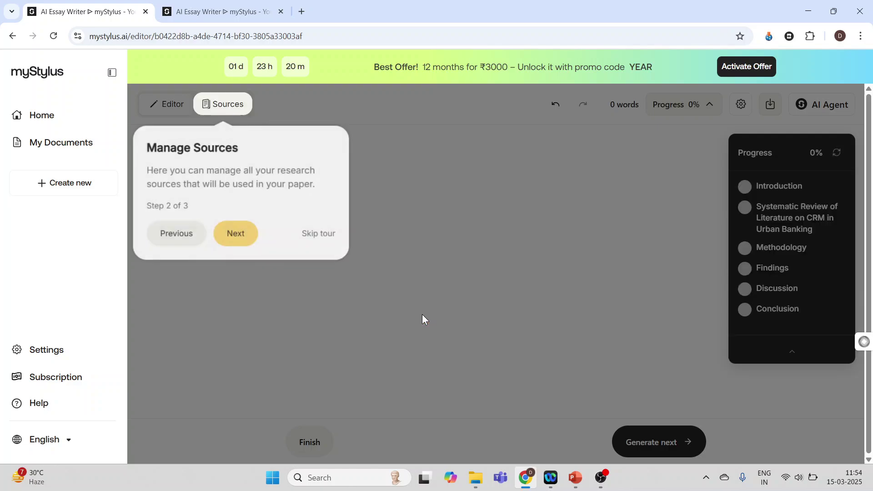
click(242, 239)
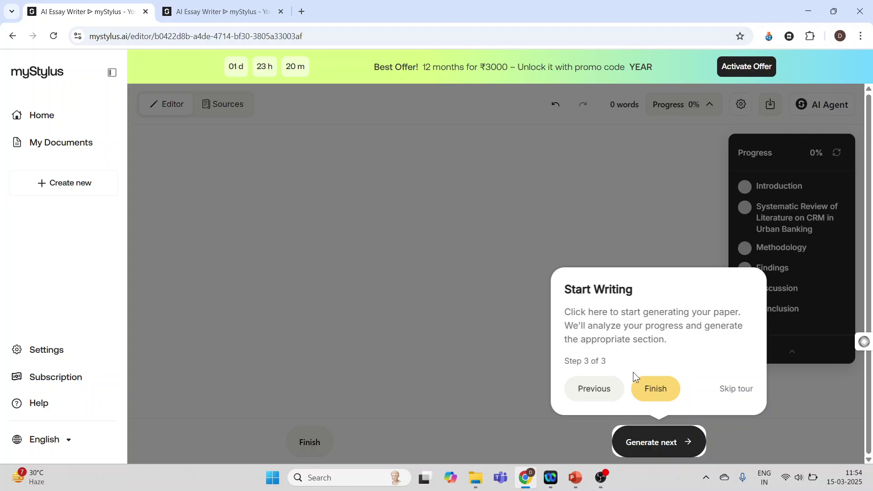
Finish the tour, let the Introduction generate, and accept it at 565 words.
click(656, 390)
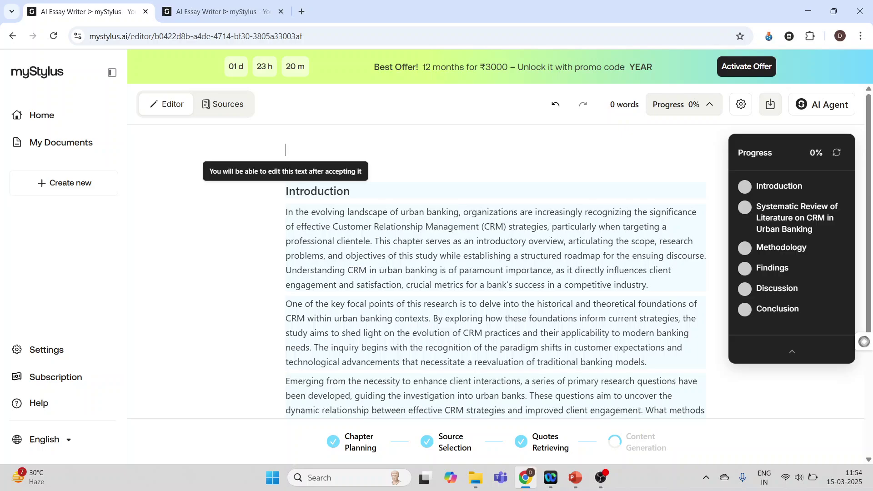
key(ctrl+0)
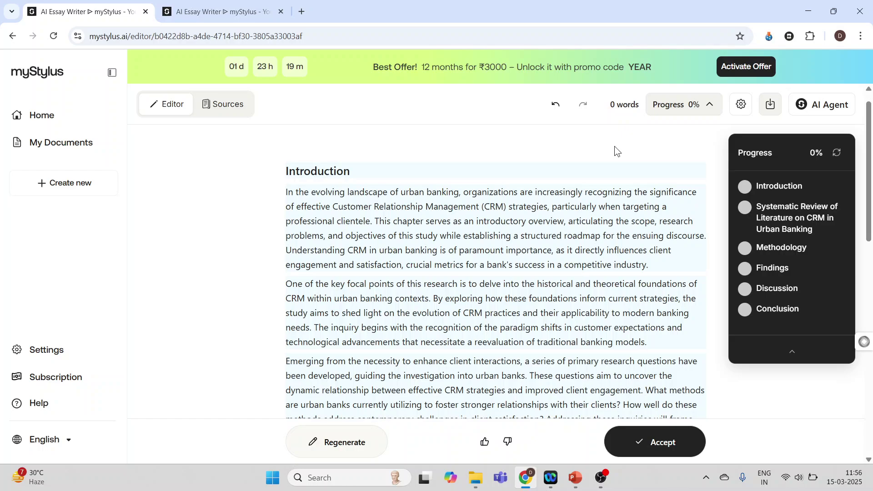
drag(869, 168, 870, 382)
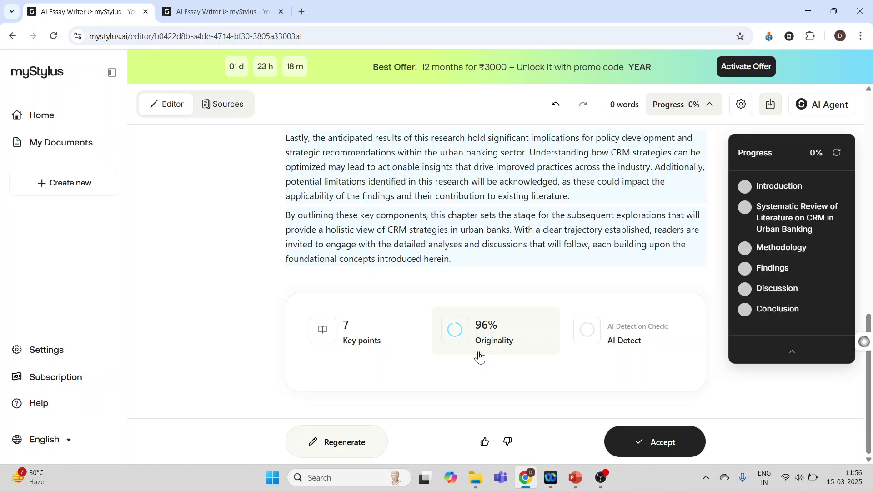
click(655, 448)
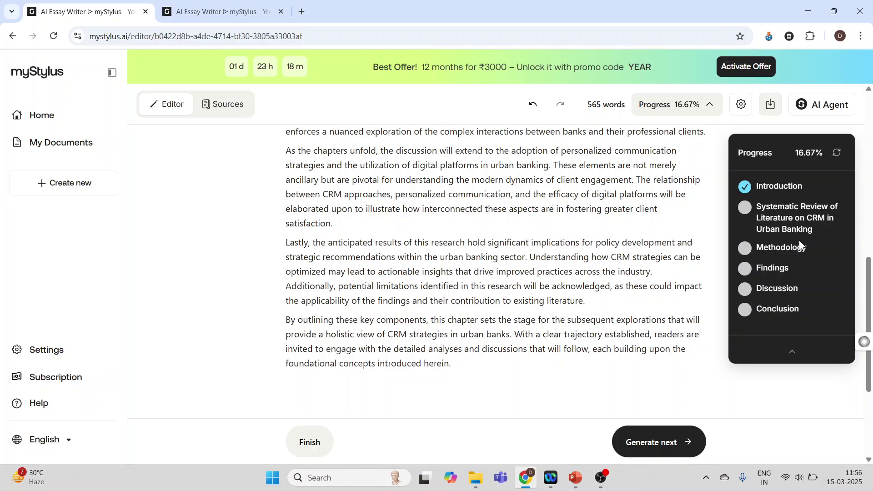
Generate the Systematic Review of Literature section, bringing the paper to 1273 words and 33.33% progress.
click(667, 449)
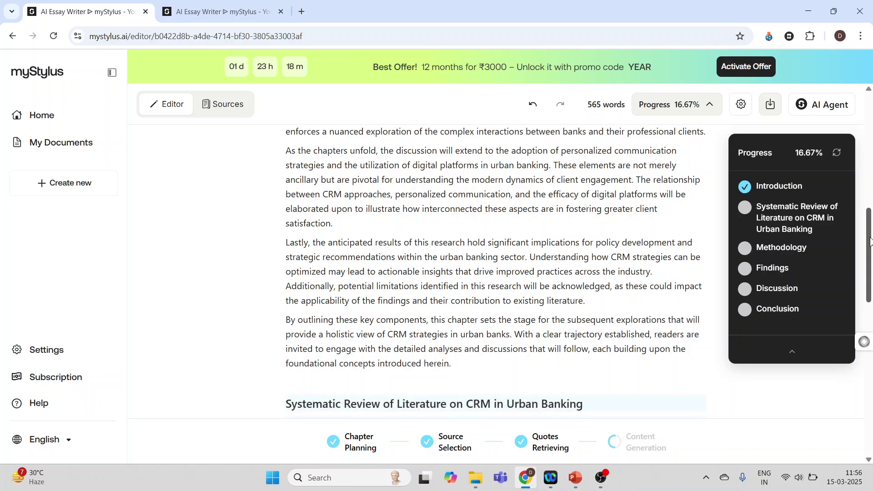
key(ctrl+0)
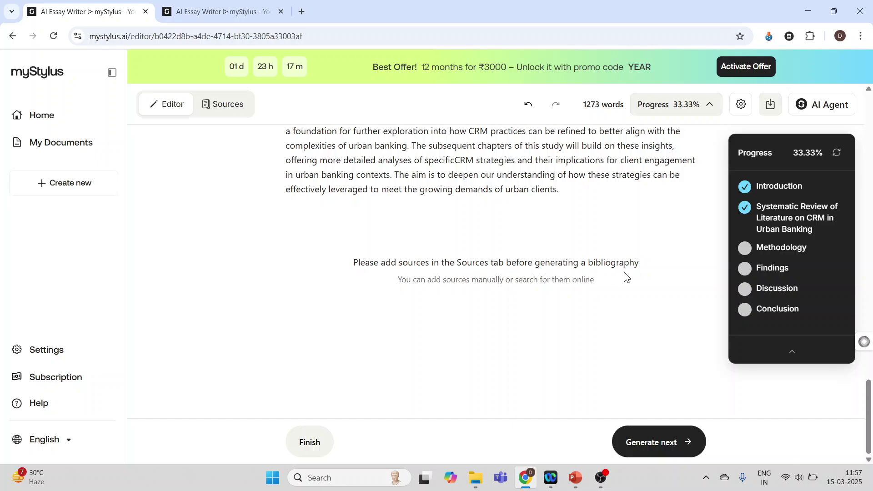
Open the Sources panel and run the suggested online research search for references.
click(216, 115)
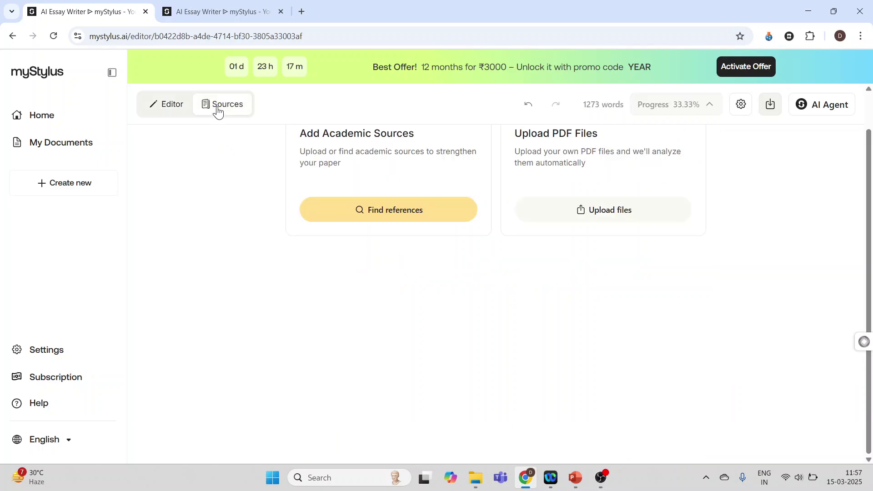
click(377, 218)
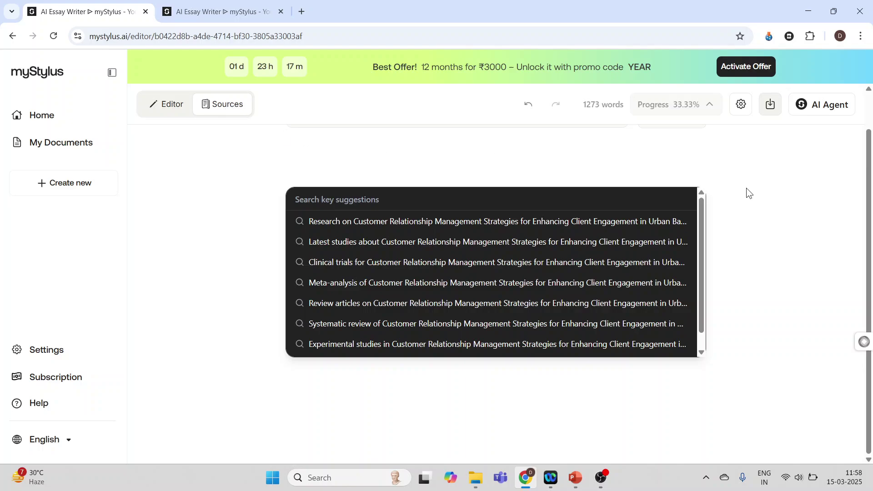
click(153, 104)
click(236, 109)
click(216, 292)
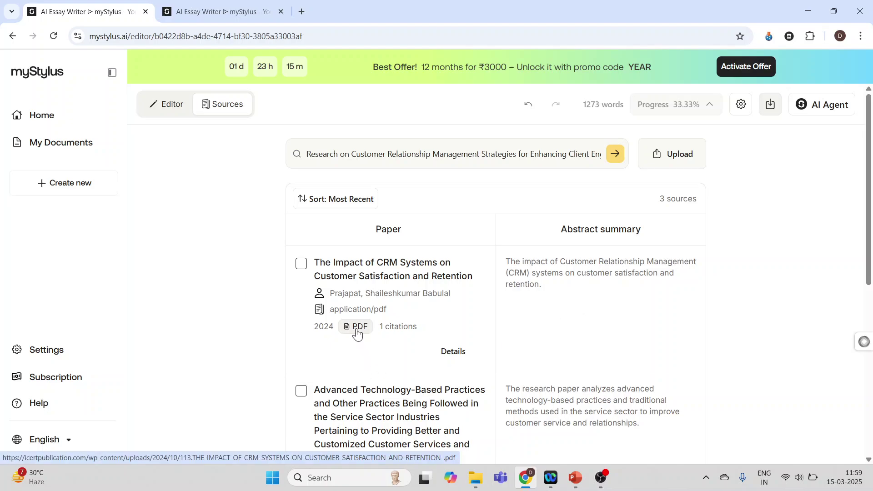
Select three CRM papers, including the Advanced Technology-Based Practices paper and the Economic Crises review, and save them as sources.
click(301, 267)
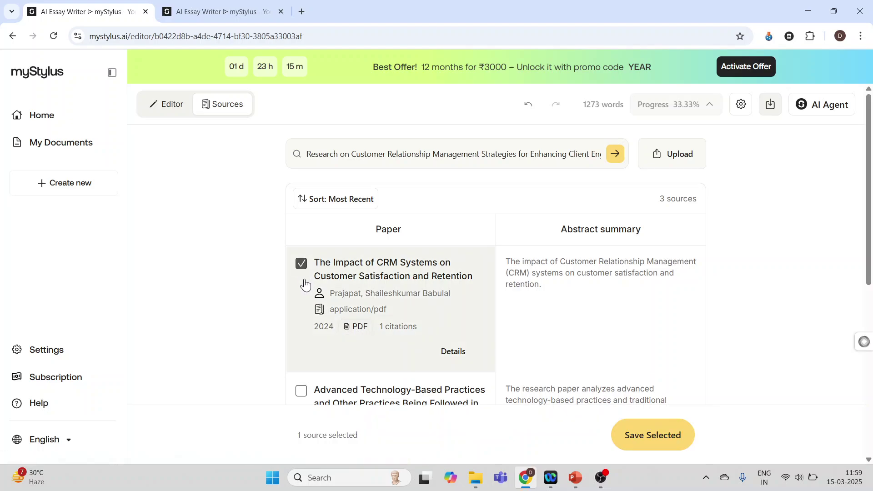
click(302, 391)
scroll(868, 273, down, 2)
scroll(868, 275, down, 3)
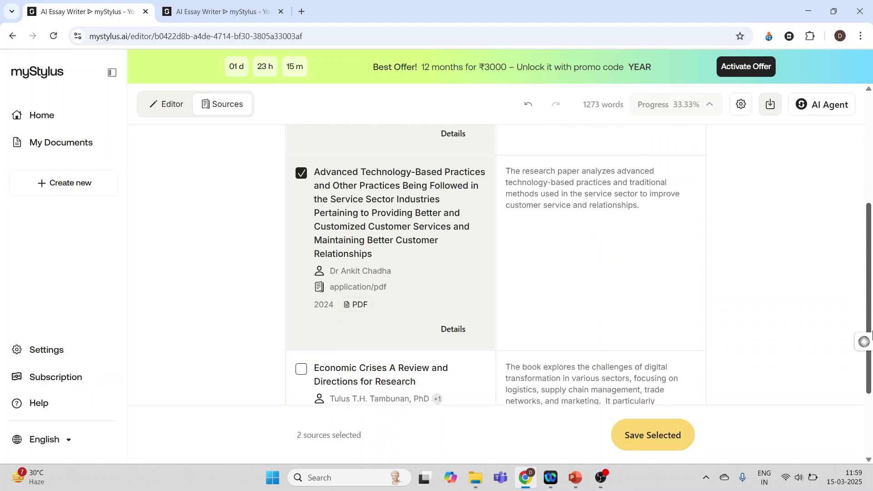
click(301, 368)
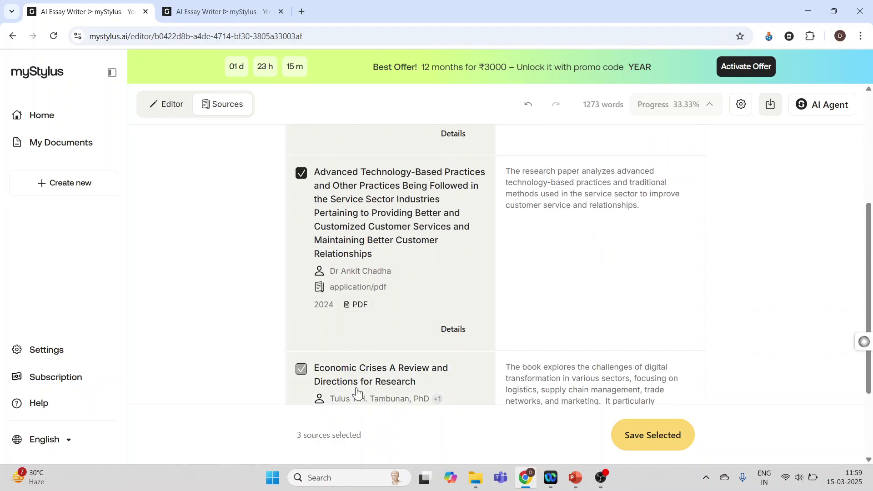
click(646, 438)
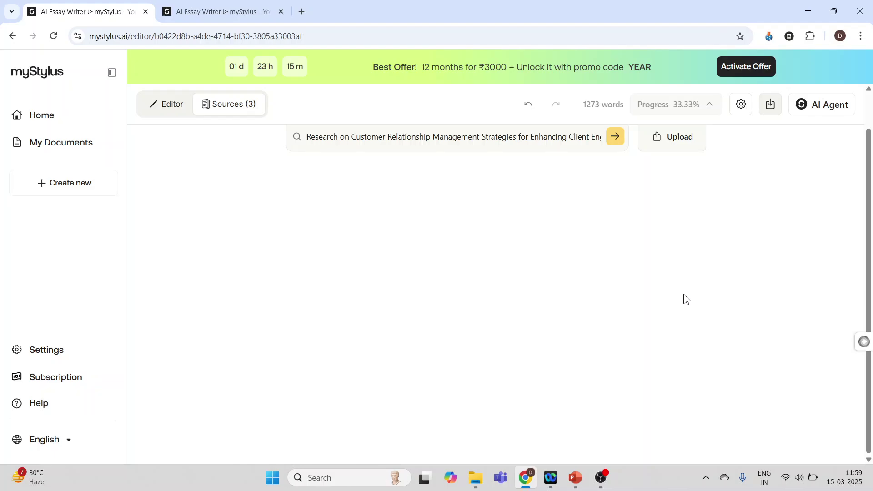
Generate the Methodology section with cited quotes, review it and accept it, reaching 2001 words.
click(168, 109)
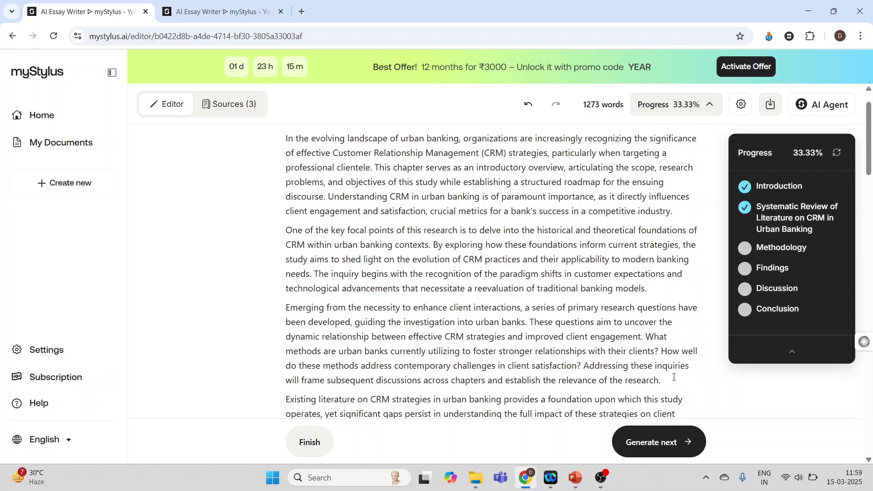
click(656, 448)
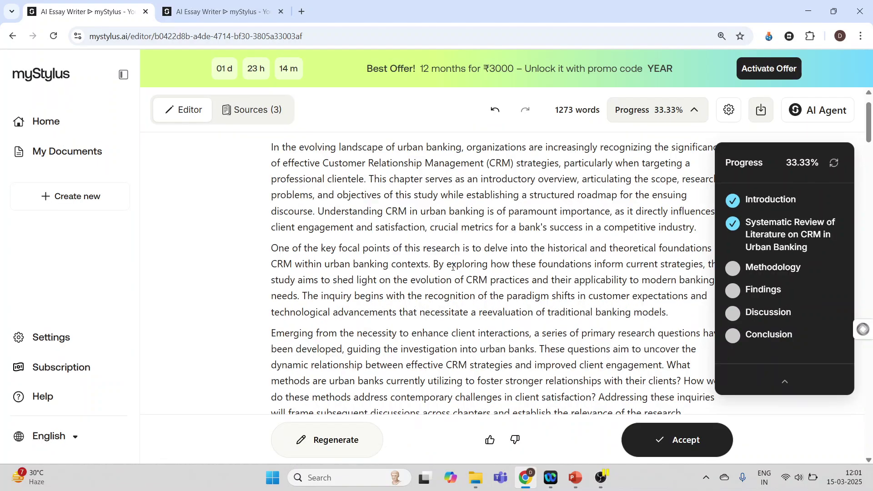
key(ctrl+0)
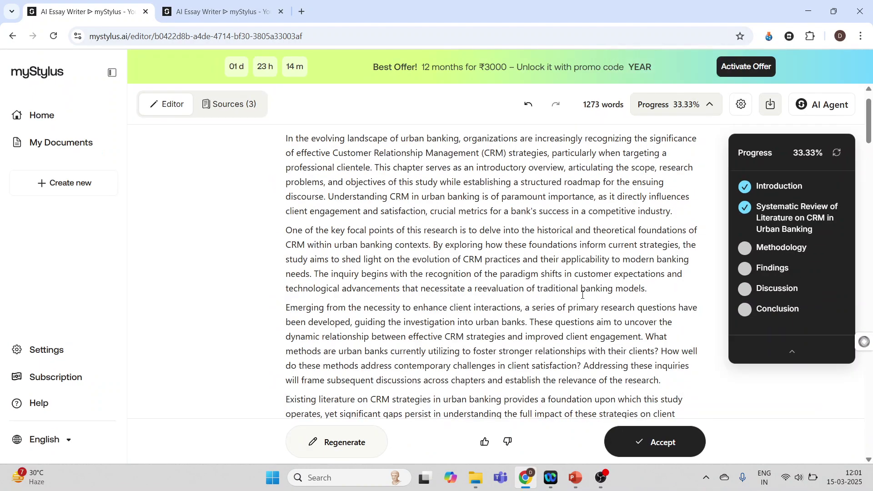
scroll(871, 263, up, 1)
drag(869, 136, 871, 384)
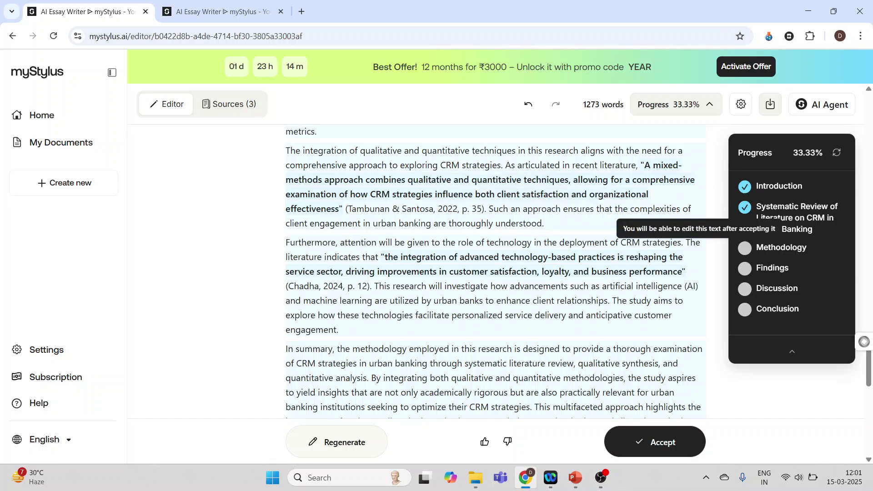
drag(870, 377, 871, 404)
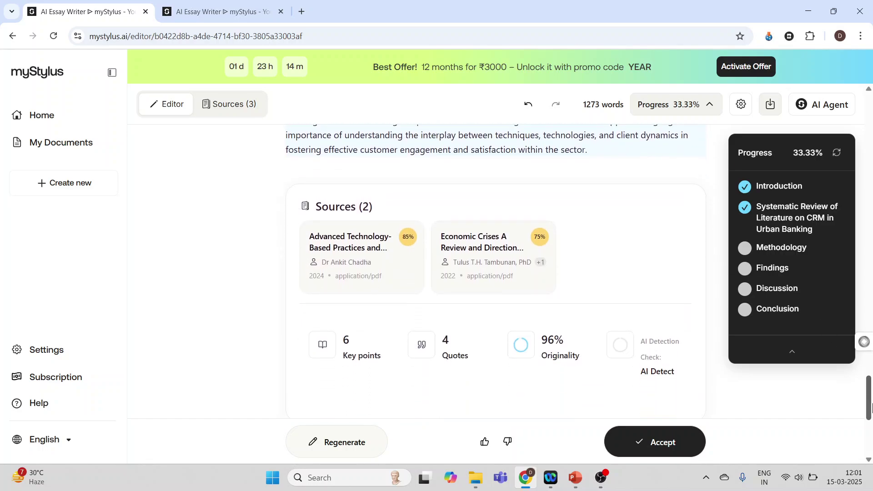
mouse_move(418, 270)
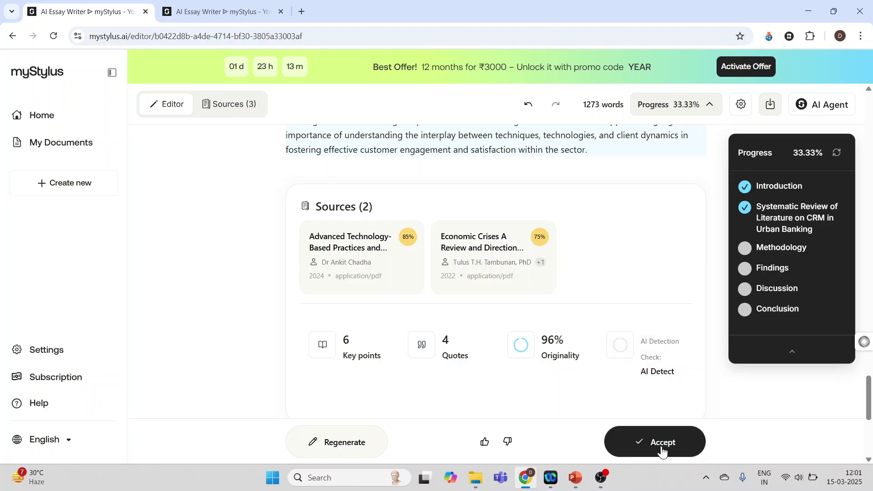
click(662, 451)
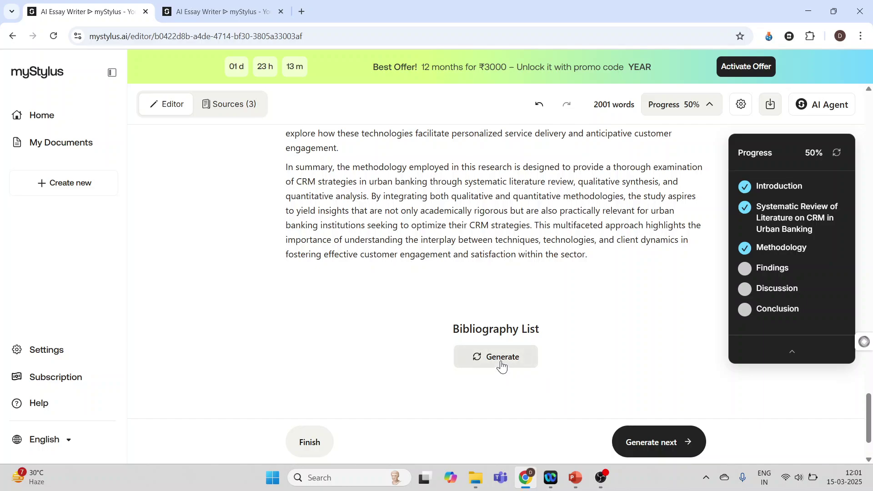
Generate the Findings section along with its APA bibliography list.
click(639, 449)
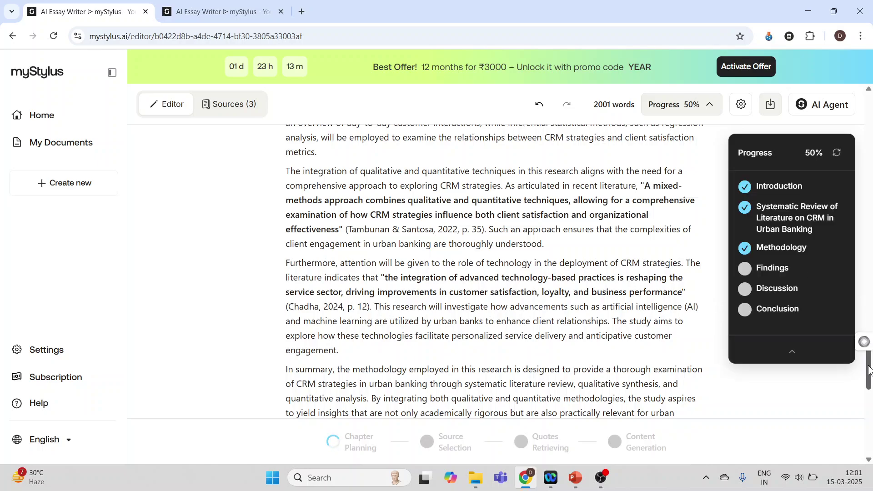
drag(868, 369, 871, 412)
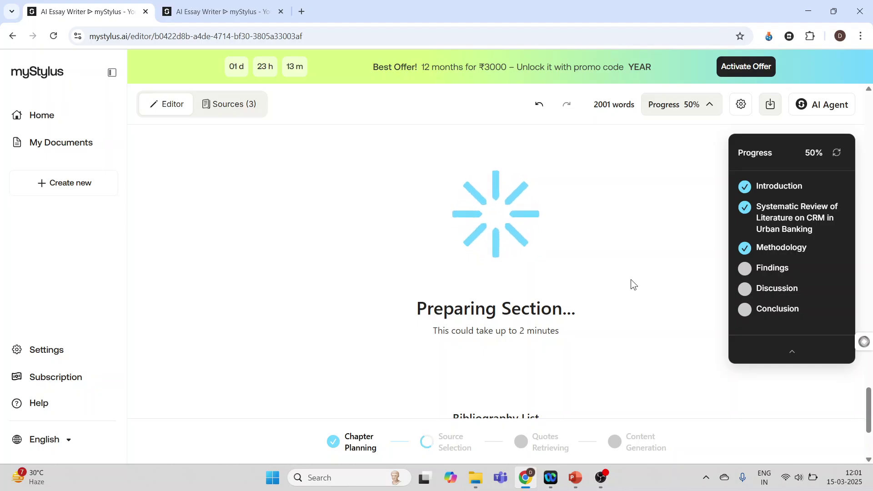
key(ctrl+0)
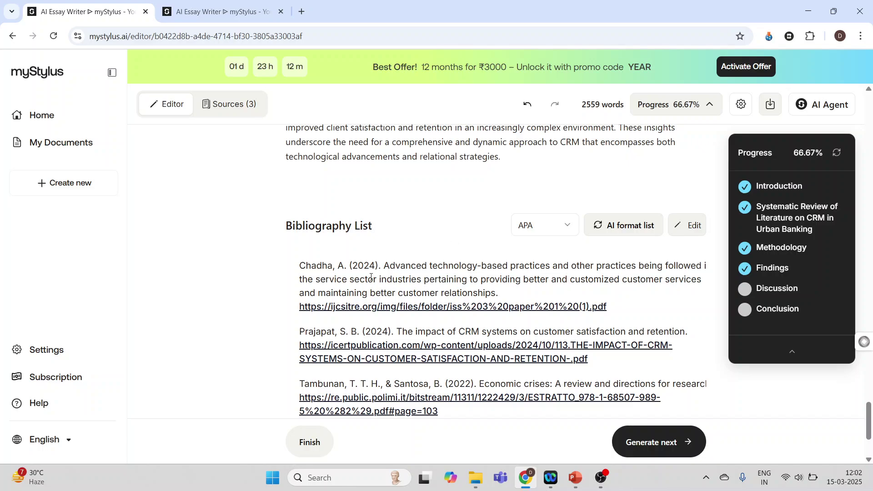
Keep APA as the citation style and start generating the following section.
click(569, 227)
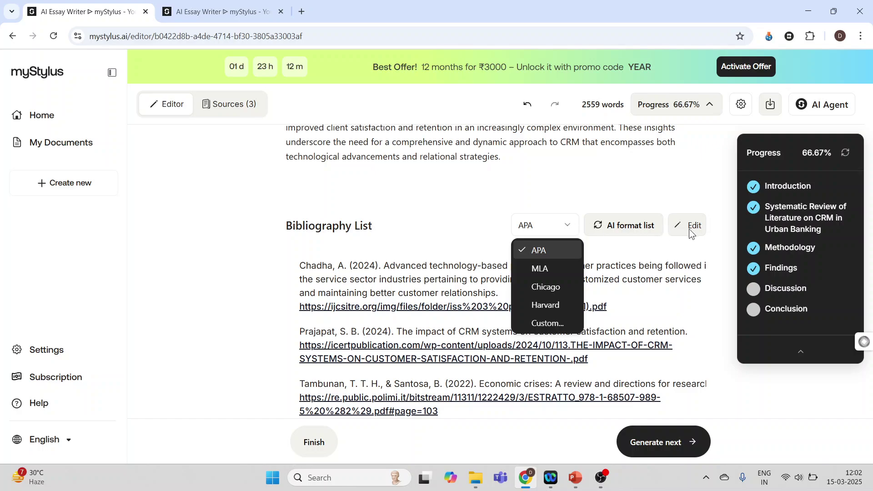
key(Escape)
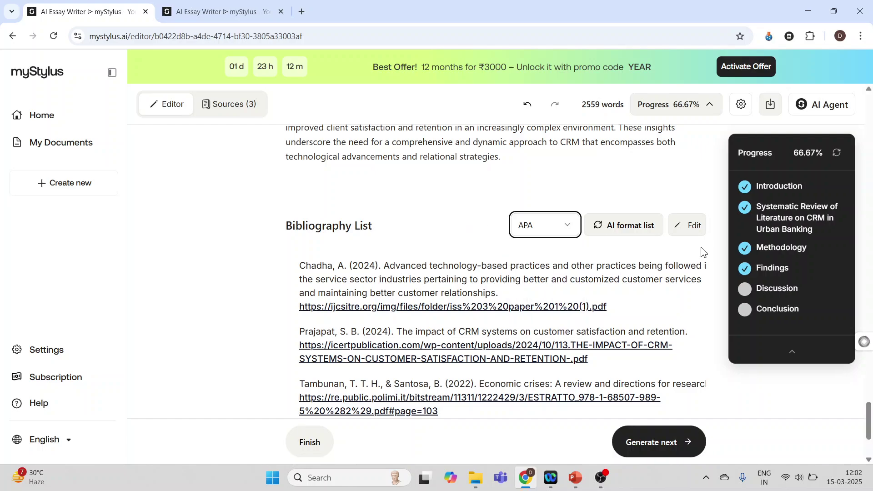
click(664, 444)
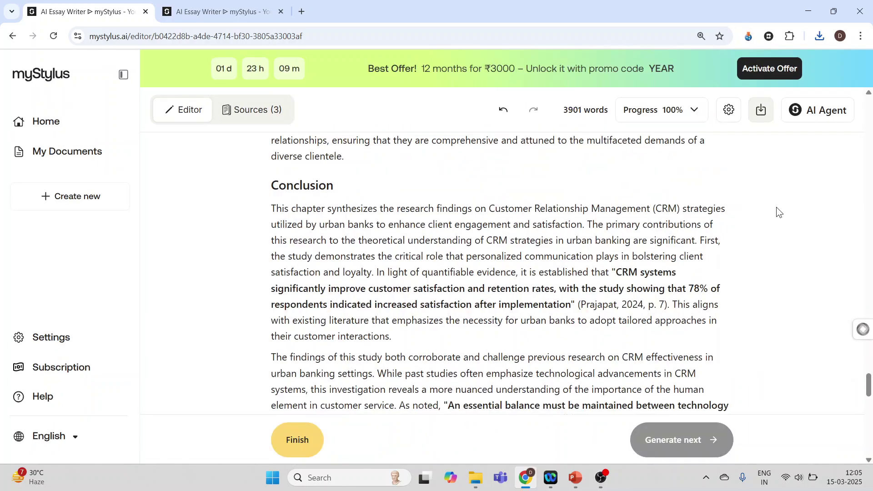
Let generation finish through the Conclusion at 3901 words, then scroll back up to review the essay.
key(ctrl+0)
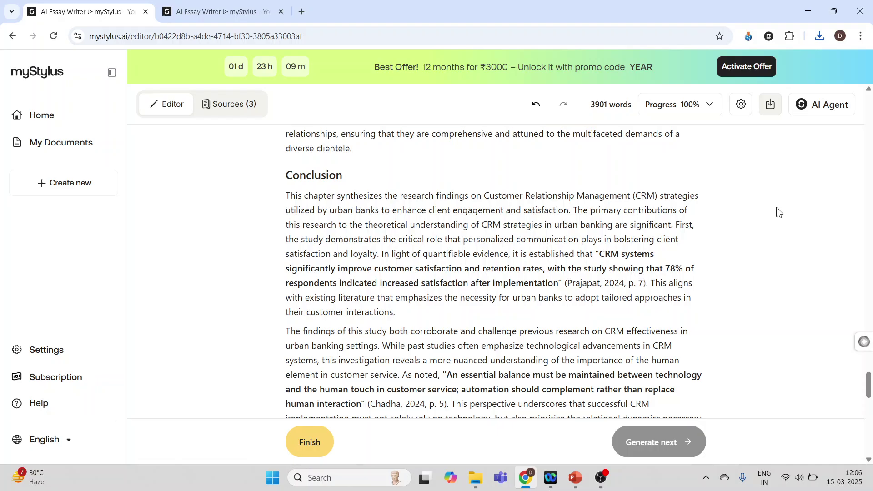
drag(868, 388, 868, 109)
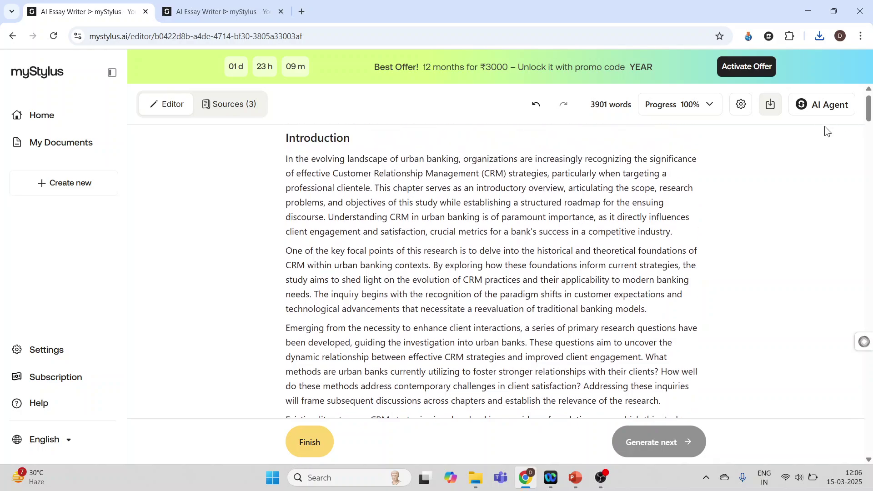
click(803, 109)
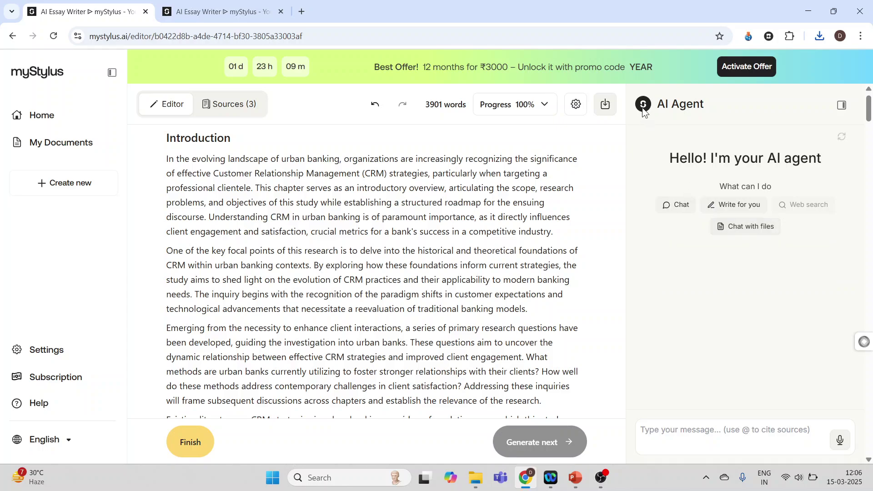
click(841, 106)
key(ctrl+minus)
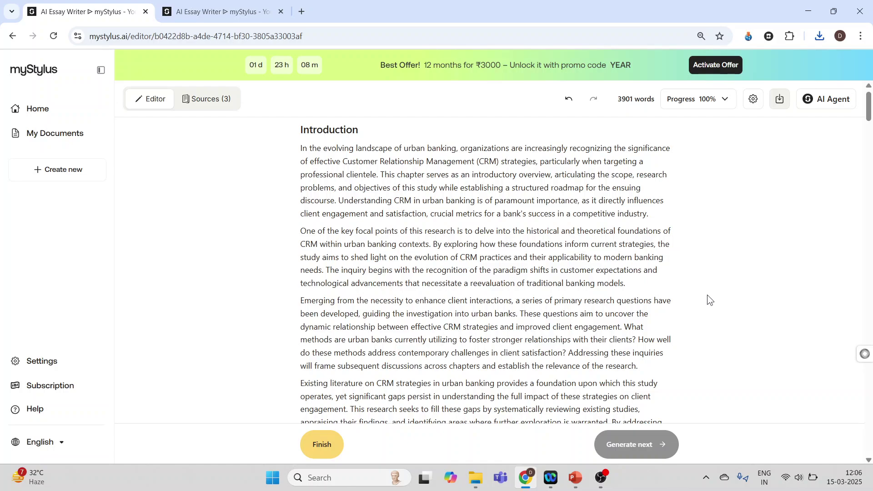
Export the essay to Word and open document-2025-03-15T06-36-37-607Z.docx from Chrome's downloads.
click(780, 100)
click(818, 37)
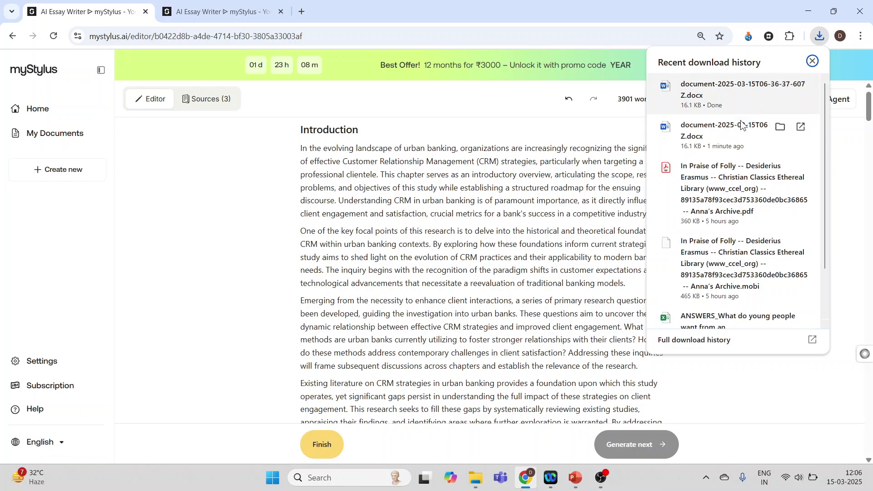
click(725, 96)
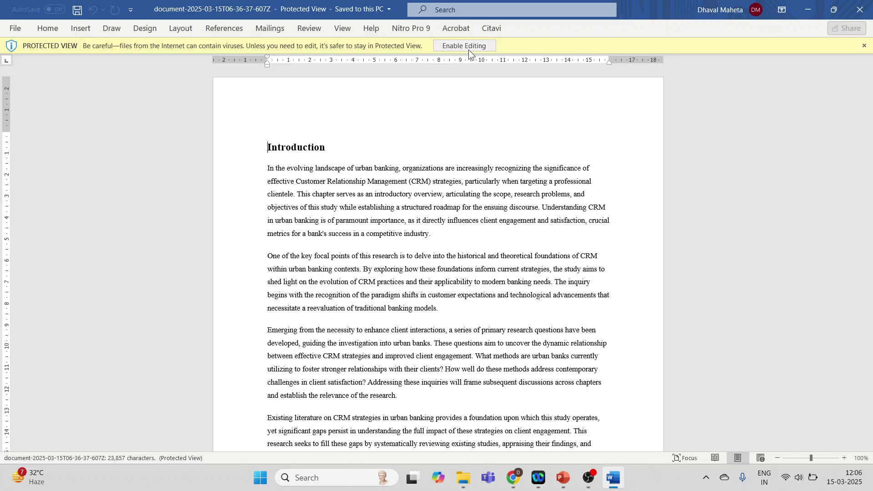
Enable editing of the exported document in Word, scroll through it, then return to the browser editor.
click(466, 46)
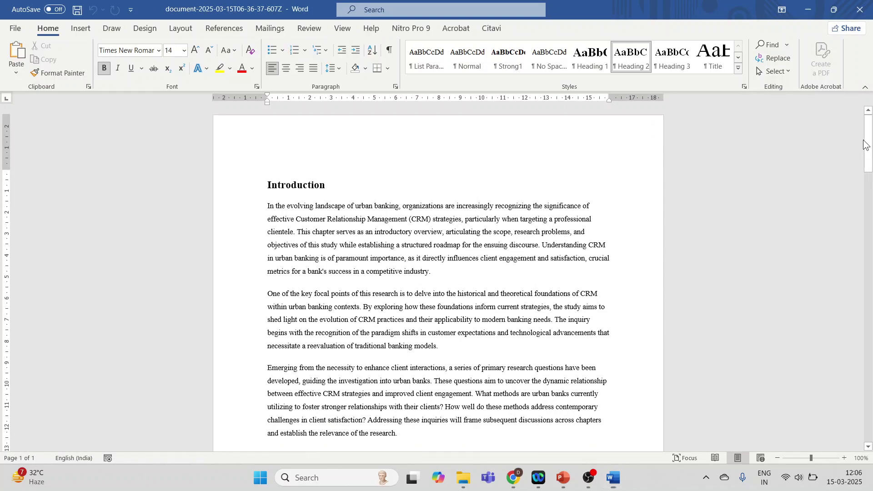
drag(865, 145, 871, 393)
key(alt+Tab)
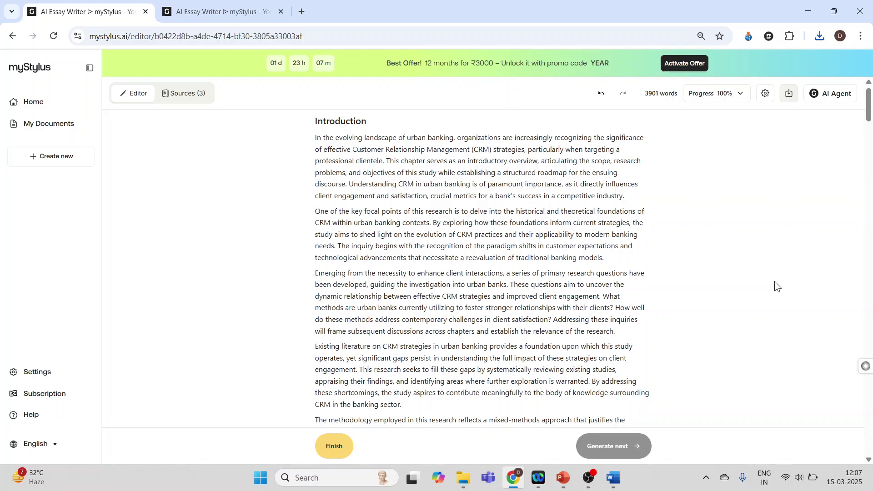
Switch to the 19. Globe Explorer AI presentation in PowerPoint, showing slide 2.
key(alt+Tab)
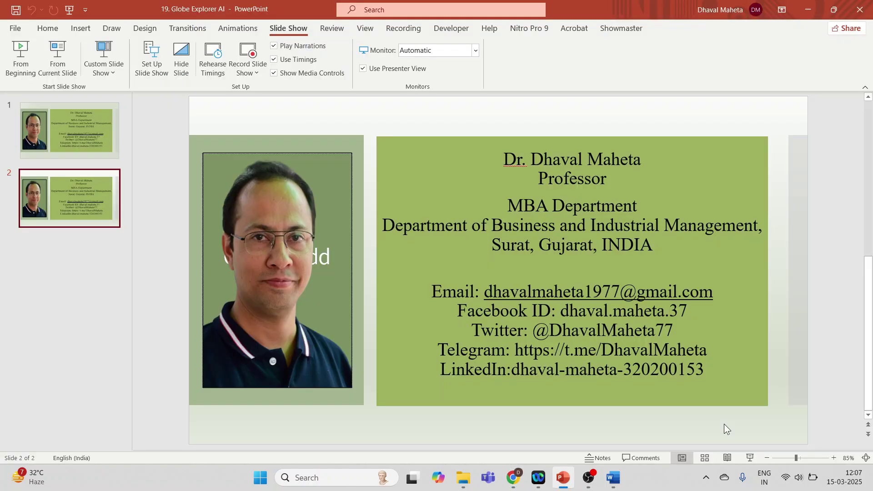